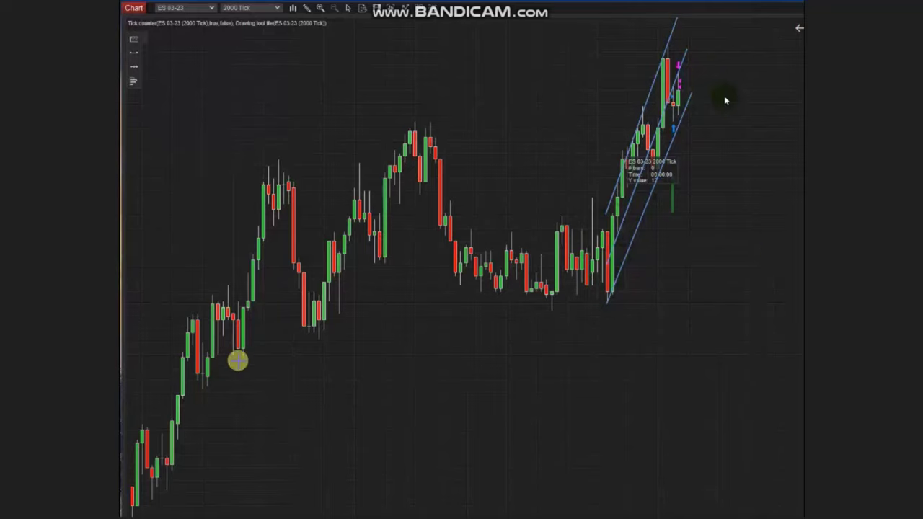
# - Draw two rising green trend lines, switch to 500 Tick bars, then delete both trend lines
pyautogui.moveTo(143, 506)
pyautogui.mouseDown()
pyautogui.moveTo(771, 276)
pyautogui.moveTo(899, 165)
pyautogui.mouseUp()
pyautogui.moveTo(154, 336); pyautogui.dragTo(526, 40)
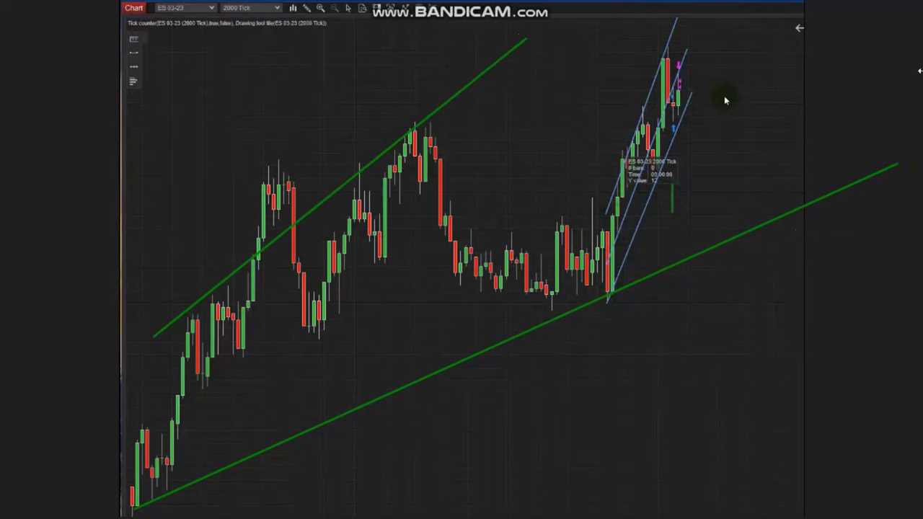
pyautogui.write('500')
pyautogui.press('Return')
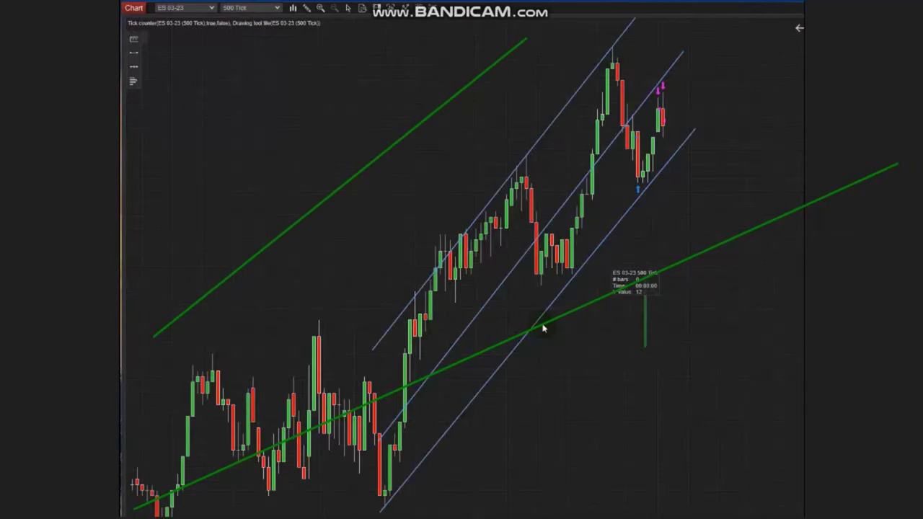
pyautogui.press('Delete')
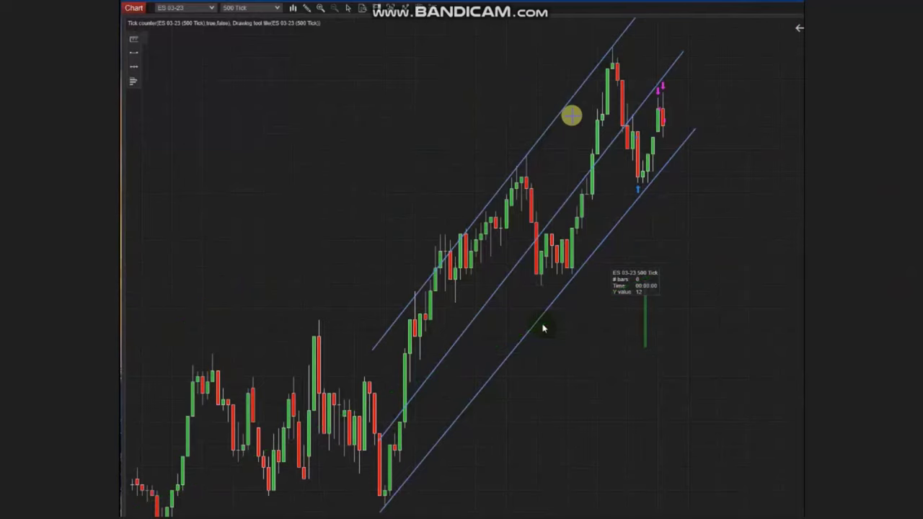
# - Switch the chart to 100 Tick bars and draw a falling trend line from the swing high to the pullback
pyautogui.write('100')
pyautogui.press('Return')
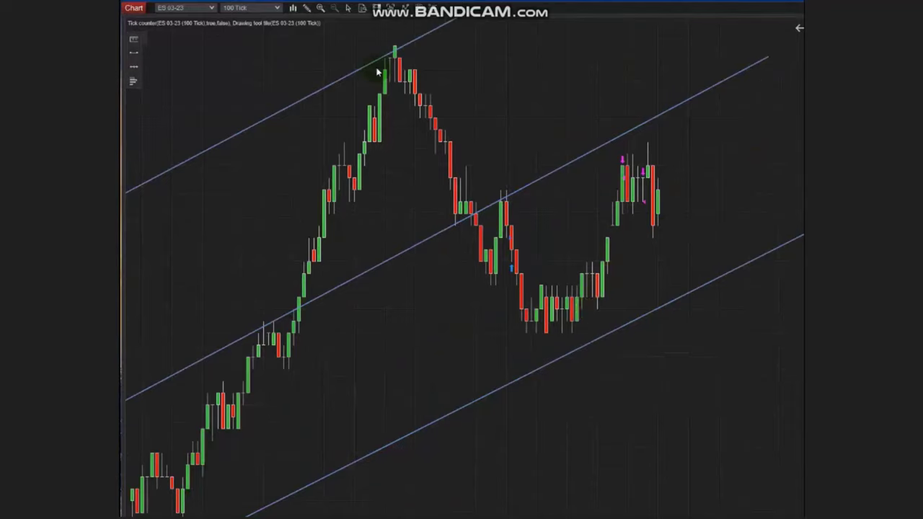
pyautogui.click(395, 47)
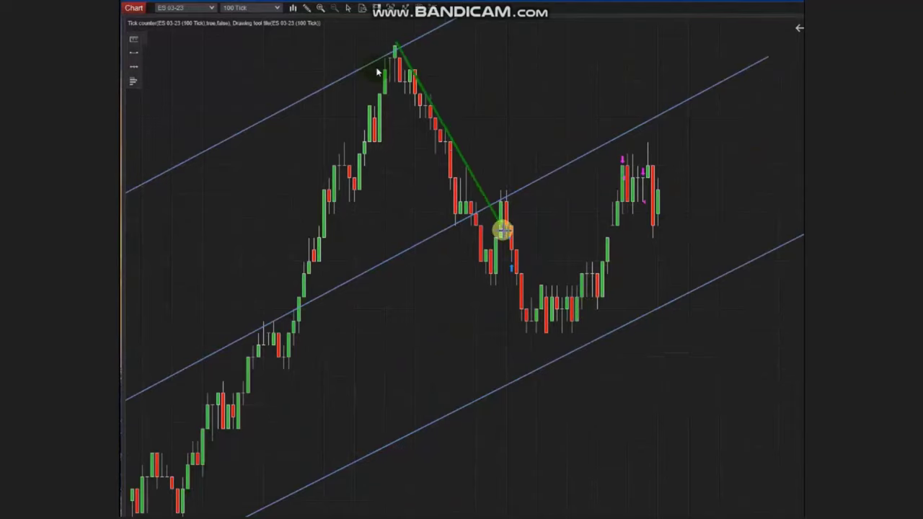
pyautogui.click(524, 278)
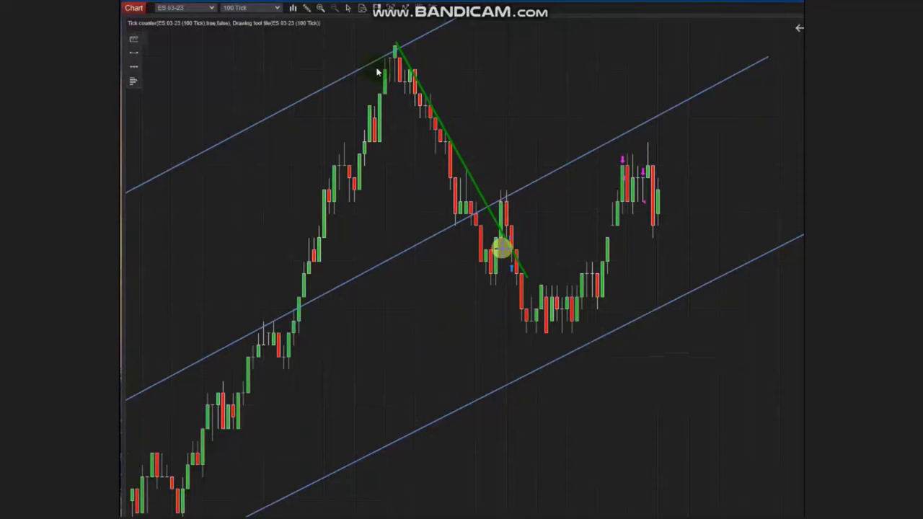
# - Add red arrows at the breakdown and recent top candles, plus a green horizontal line below the channel
pyautogui.click(581, 196)
pyautogui.click(518, 238)
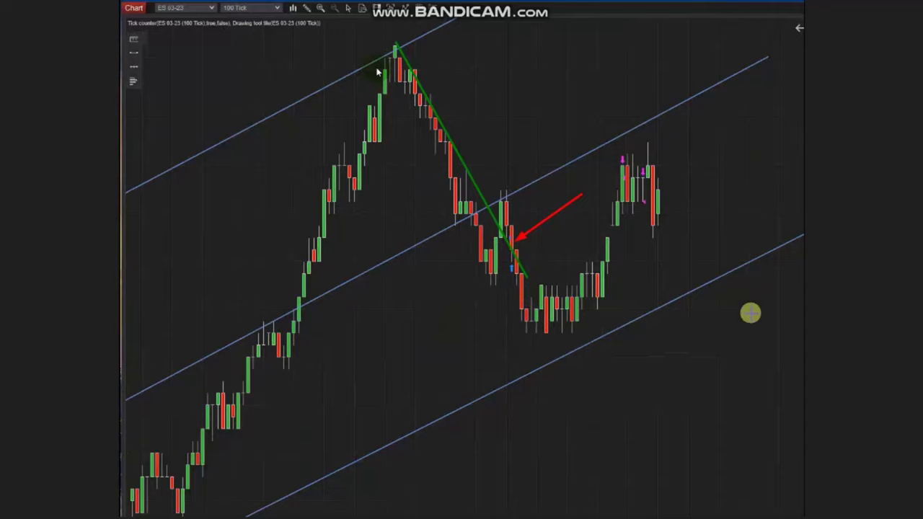
pyautogui.moveTo(460, 428); pyautogui.dragTo(741, 424)
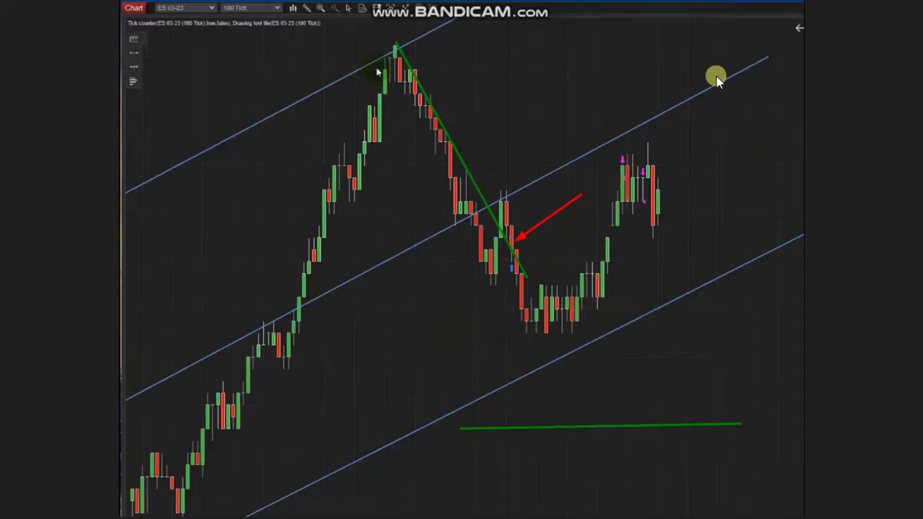
pyautogui.moveTo(743, 94)
pyautogui.mouseDown()
pyautogui.moveTo(628, 160)
pyautogui.moveTo(627, 172)
pyautogui.mouseUp()
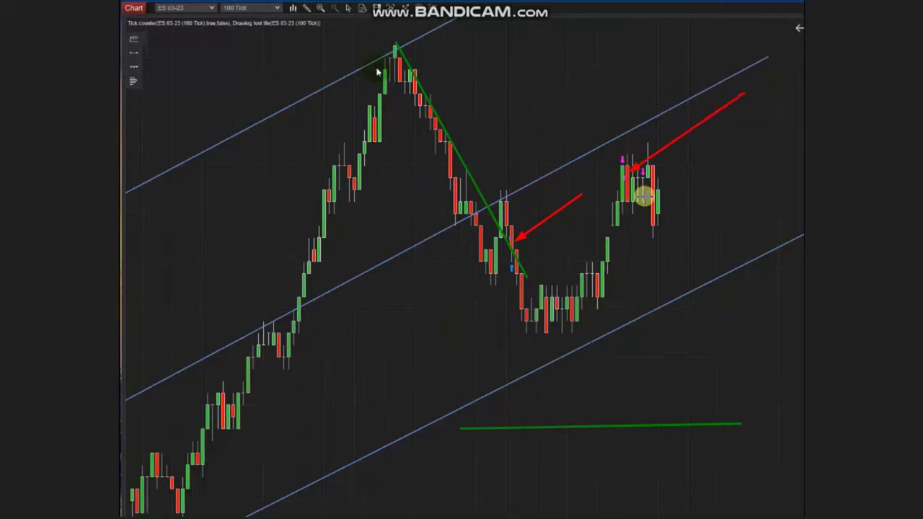
pyautogui.moveTo(724, 174); pyautogui.dragTo(649, 191)
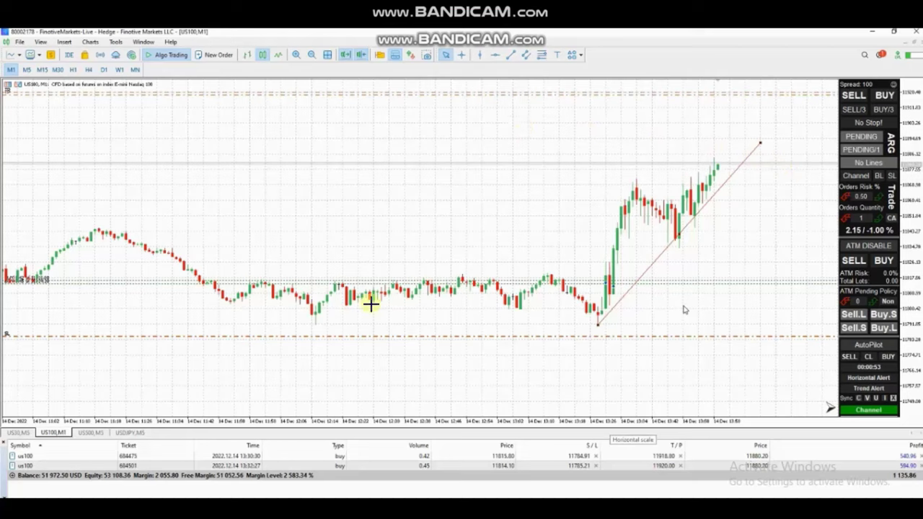
pyautogui.moveTo(310, 316); pyautogui.dragTo(642, 314)
pyautogui.moveTo(346, 283); pyautogui.dragTo(622, 322)
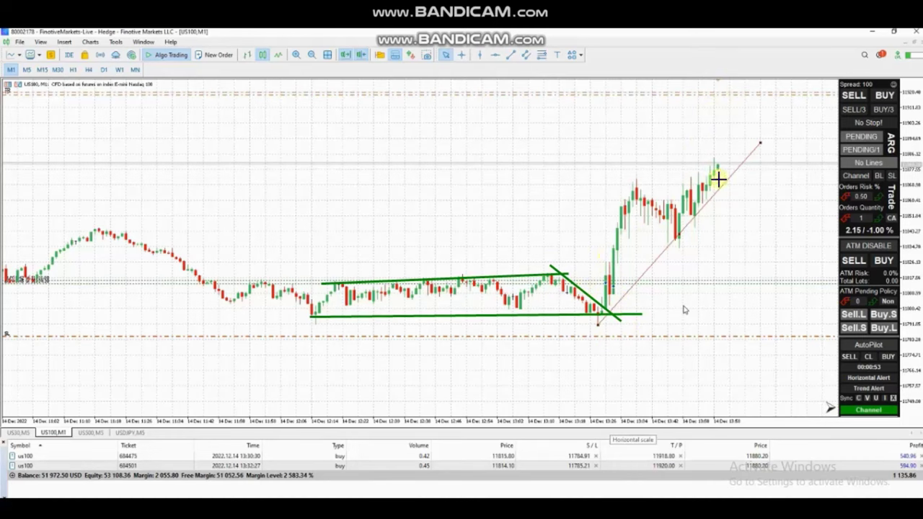
pyautogui.moveTo(598, 329); pyautogui.dragTo(797, 103)
pyautogui.moveTo(554, 276); pyautogui.dragTo(724, 77)
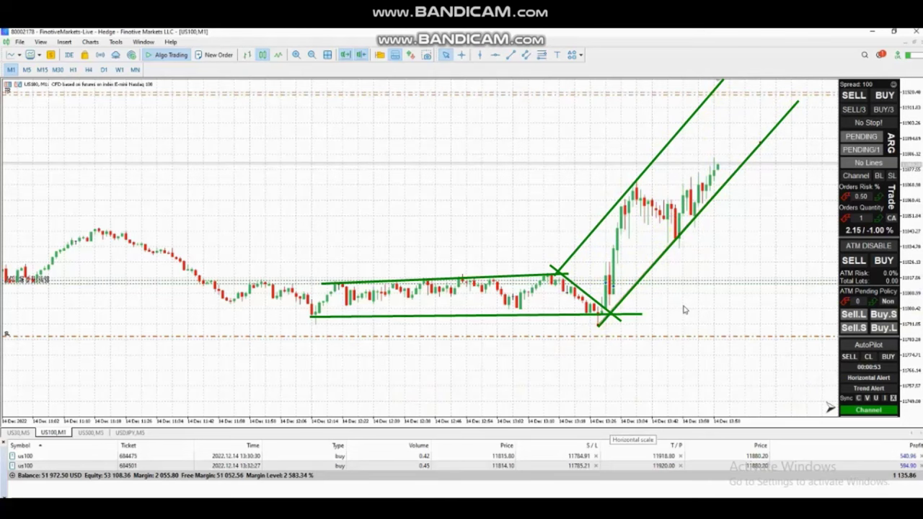
pyautogui.press('Delete')
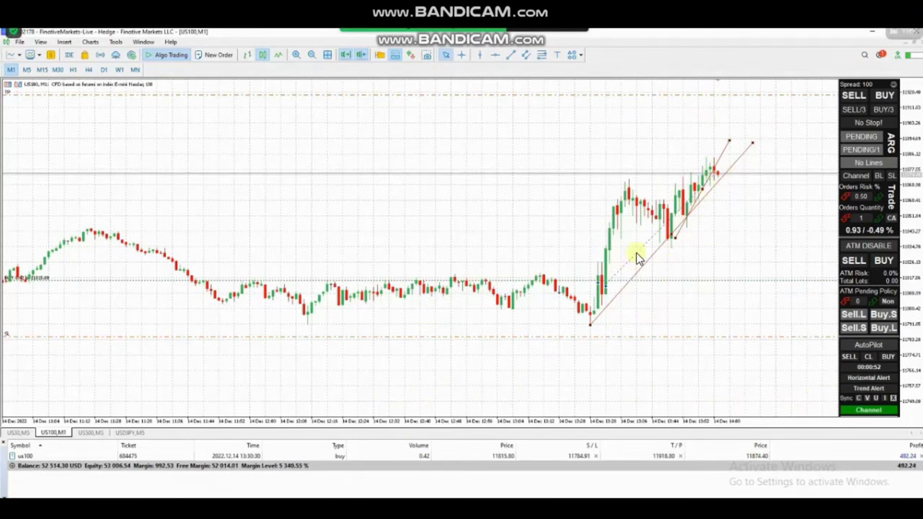
# - Close 0.32 lots of the US100 buy position by Market Execution
pyautogui.doubleClick(718, 173)
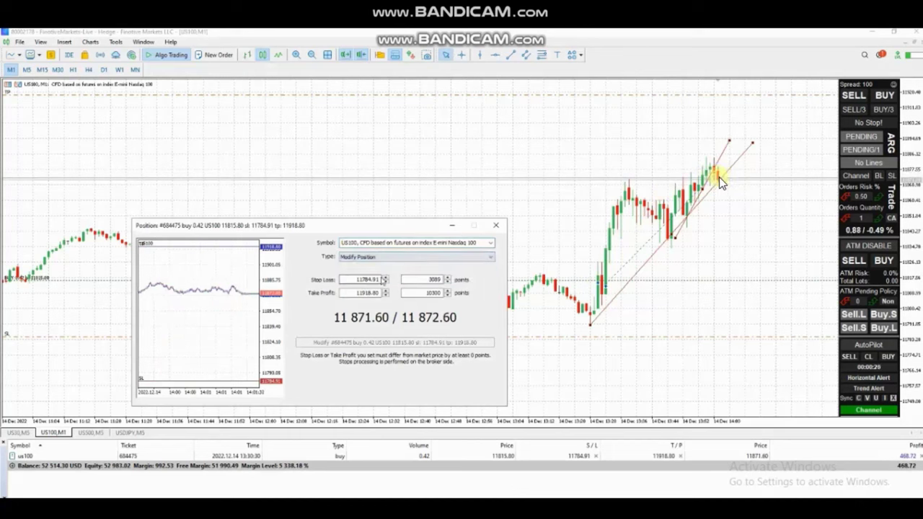
pyautogui.click(425, 257)
pyautogui.click(404, 266)
pyautogui.write('0.32')
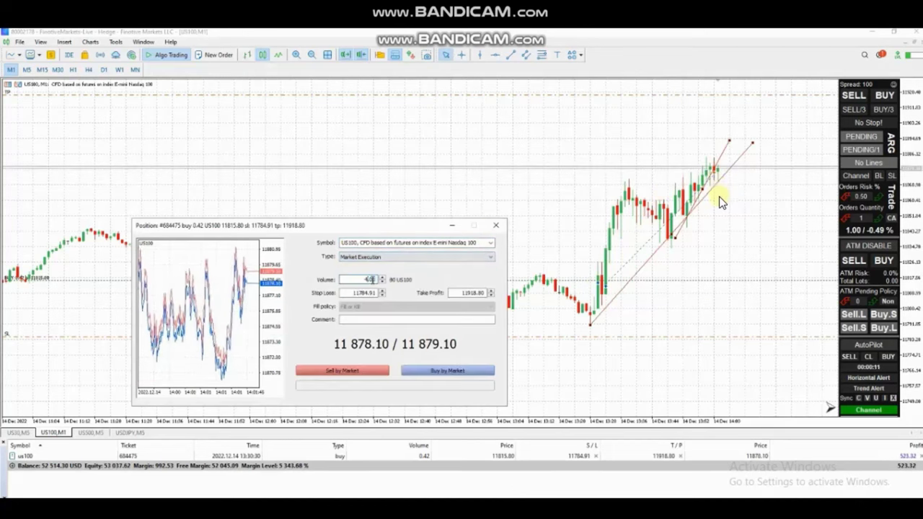
pyautogui.press('Return')
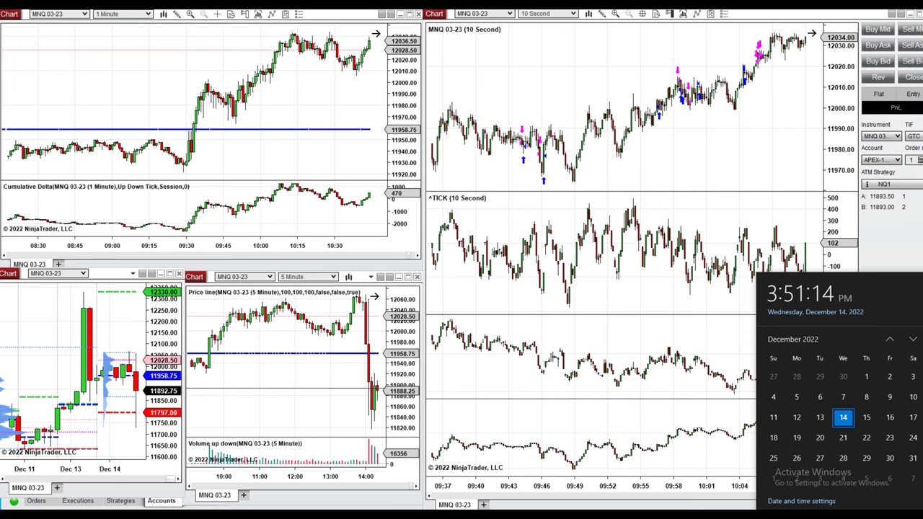
pyautogui.moveTo(498, 109); pyautogui.dragTo(475, 108)
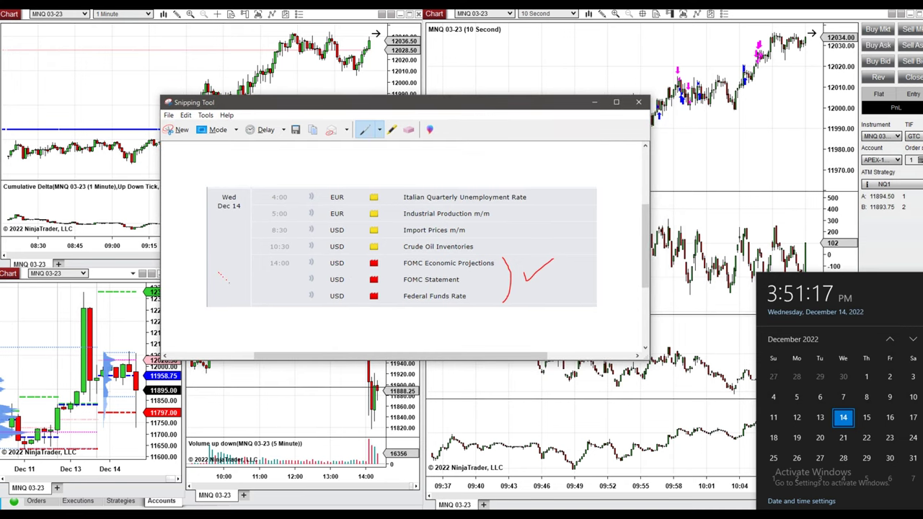
pyautogui.rightClick(217, 274)
pyautogui.click(202, 269)
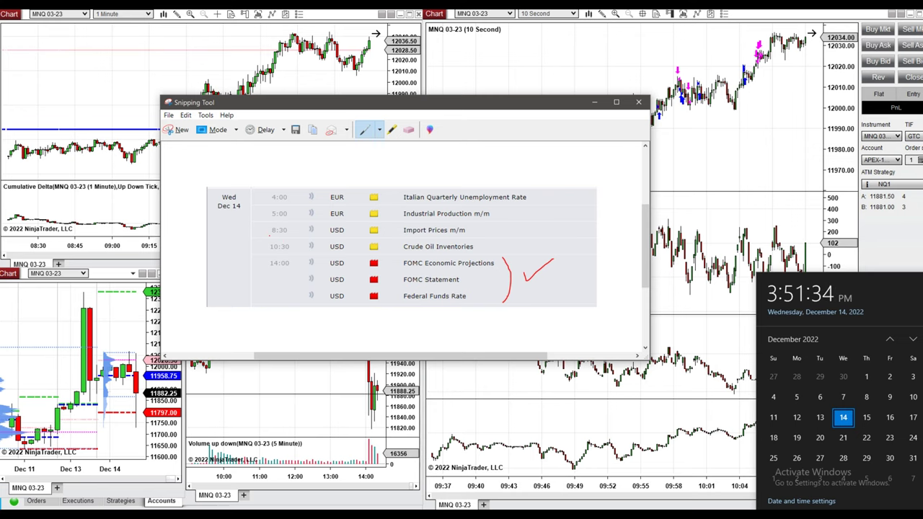
pyautogui.click(594, 102)
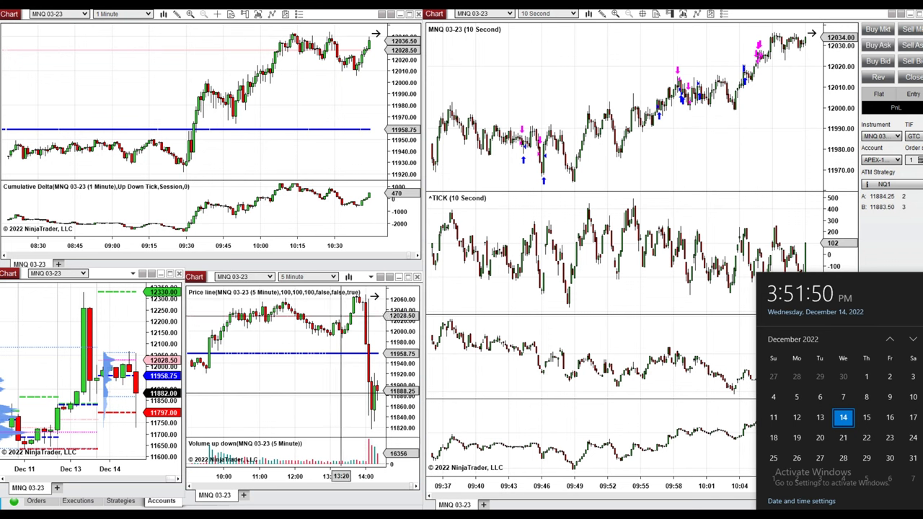
# - Dismiss the calendar flyout and page the 10-second MNQ chart forward twice to 10:45–11:18
pyautogui.click(844, 127)
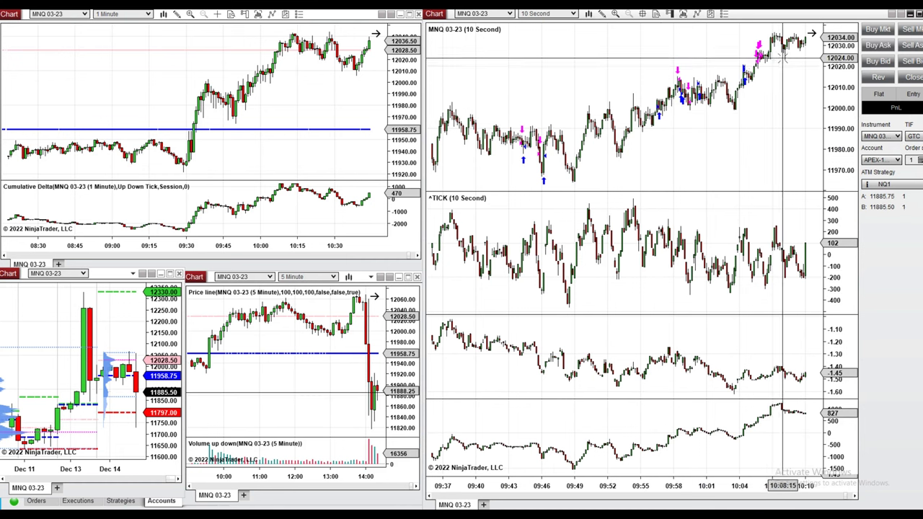
pyautogui.click(852, 499)
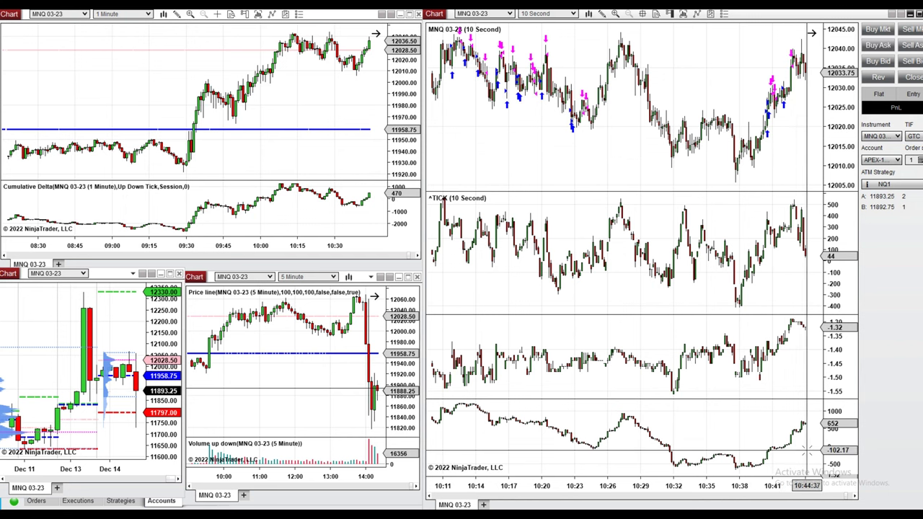
pyautogui.click(853, 499)
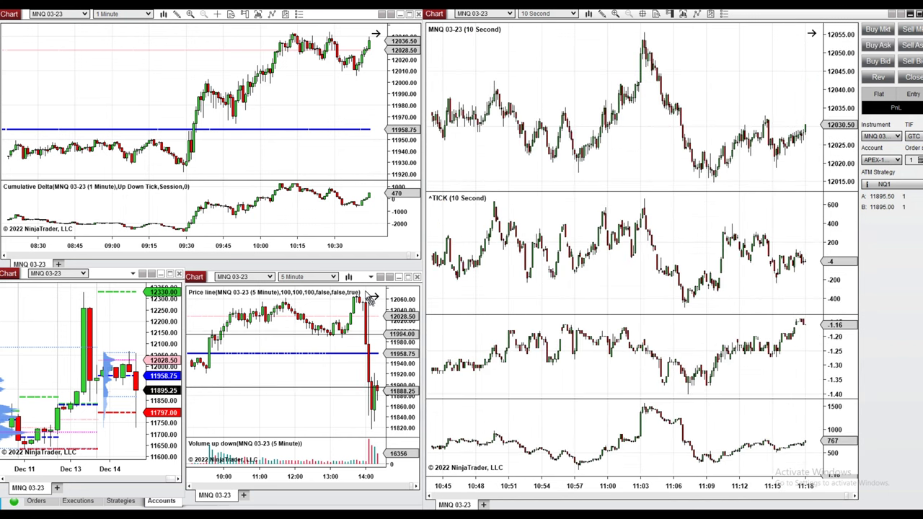
# - Pan the 5-minute chart to its newest bars, then move the 10-second chart back to 14:23–14:56
pyautogui.scroll(-5, 366, 338)
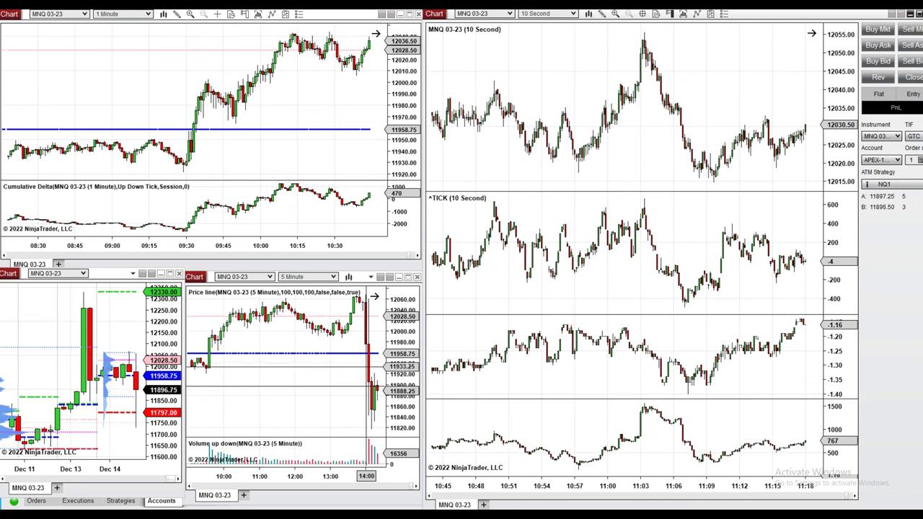
pyautogui.moveTo(366, 367); pyautogui.dragTo(322, 361)
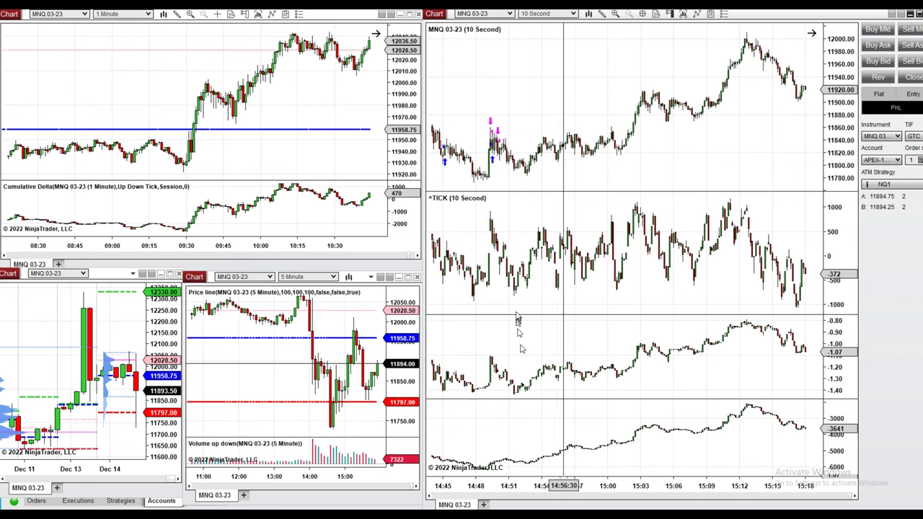
pyautogui.moveTo(562, 311); pyautogui.dragTo(515, 310)
pyautogui.scroll(10, 515, 310)
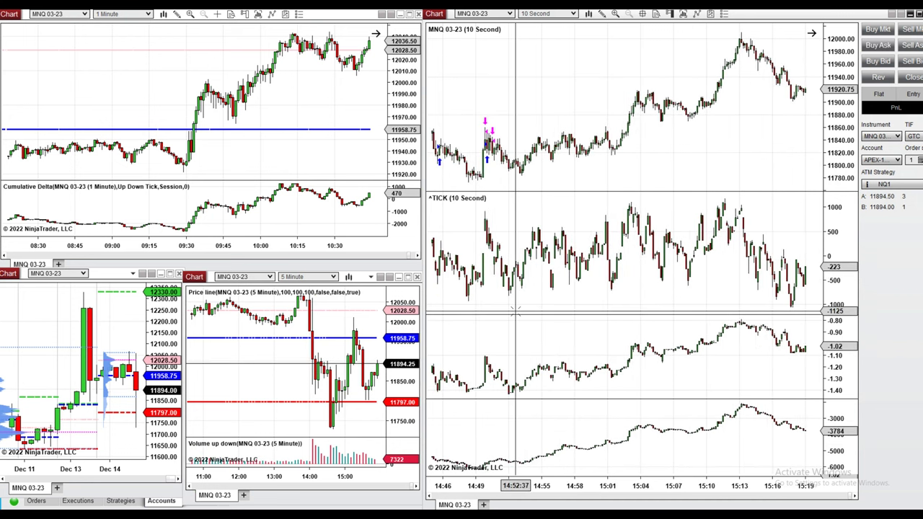
pyautogui.scroll(8, 515, 310)
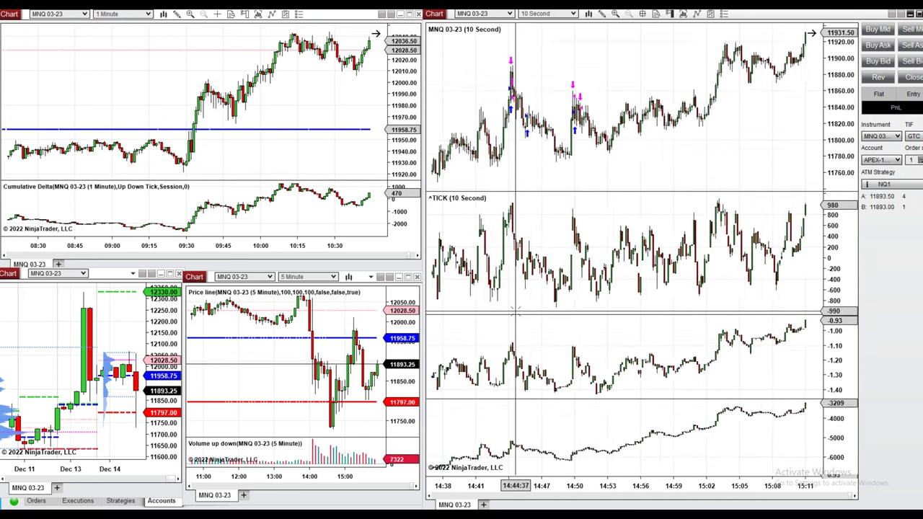
pyautogui.scroll(8, 515, 310)
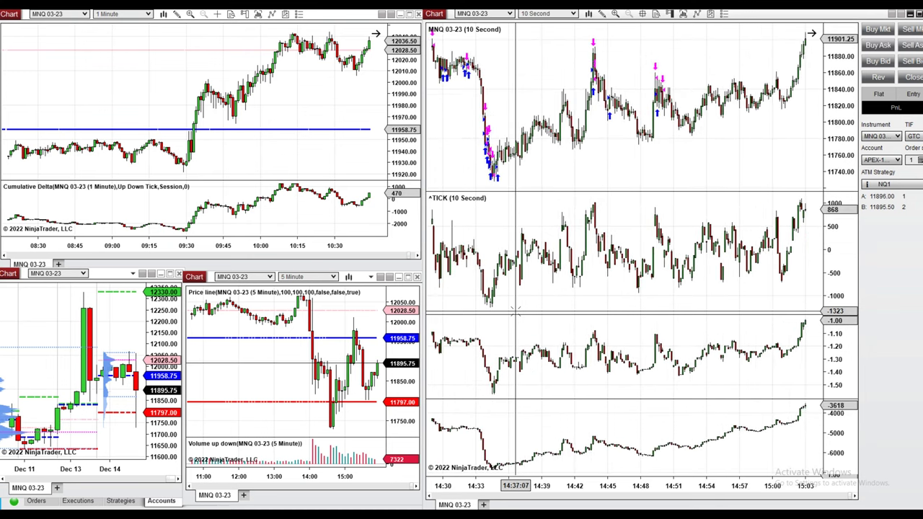
pyautogui.scroll(2, 515, 310)
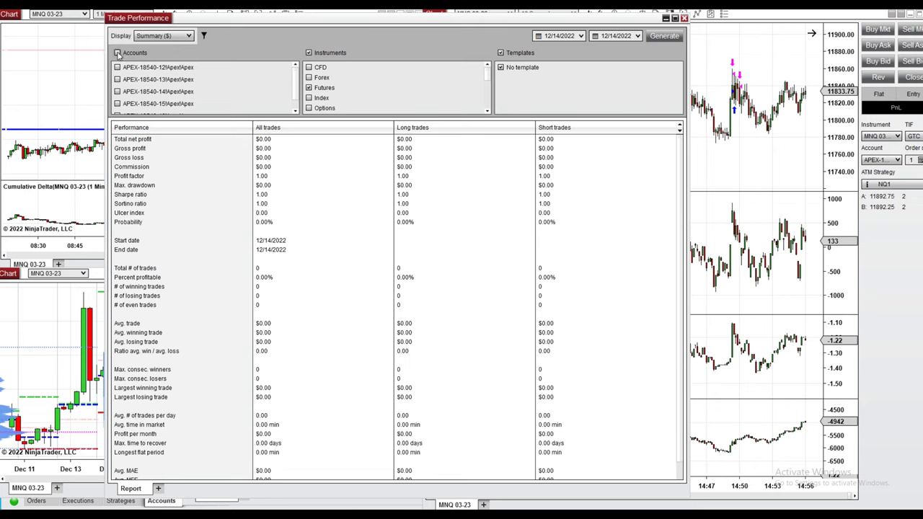
# - Include every account in the Trade Performance report, showing 261 trades and $4,472.34 net profit
pyautogui.click(117, 54)
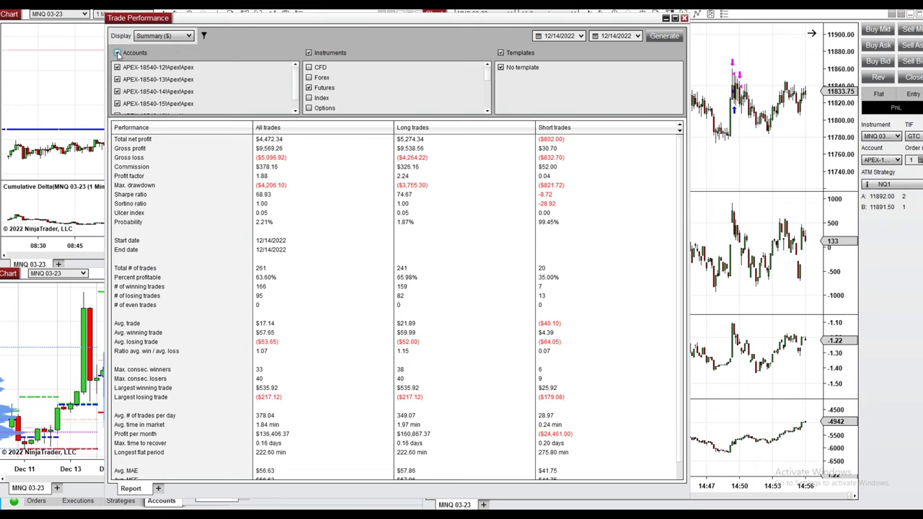